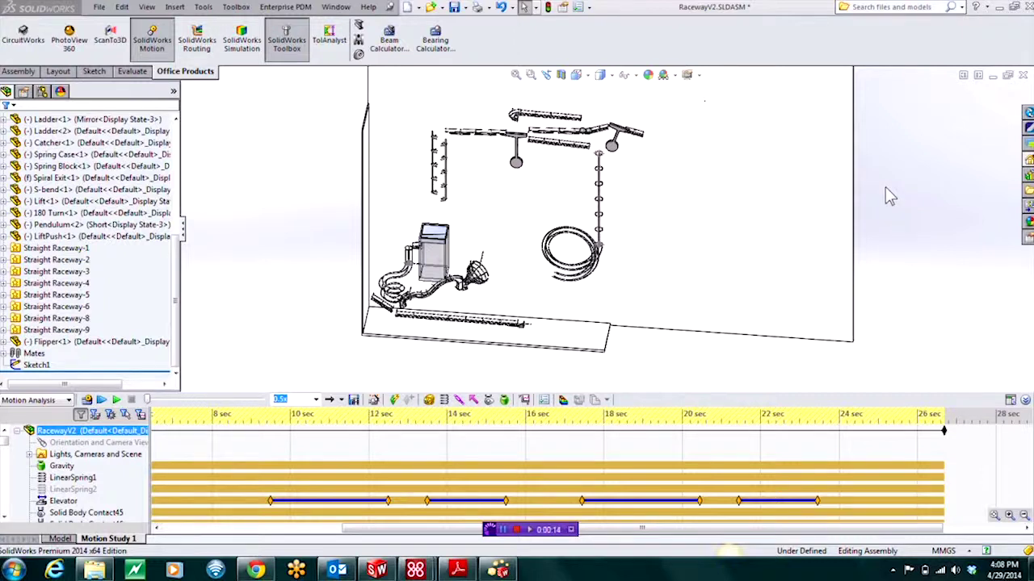
# - Load the SolidWorks Motion add-in and select LinearSpring2, LinearSpring1 and RacewayV2 in the motion tree
pyautogui.click(161, 48)
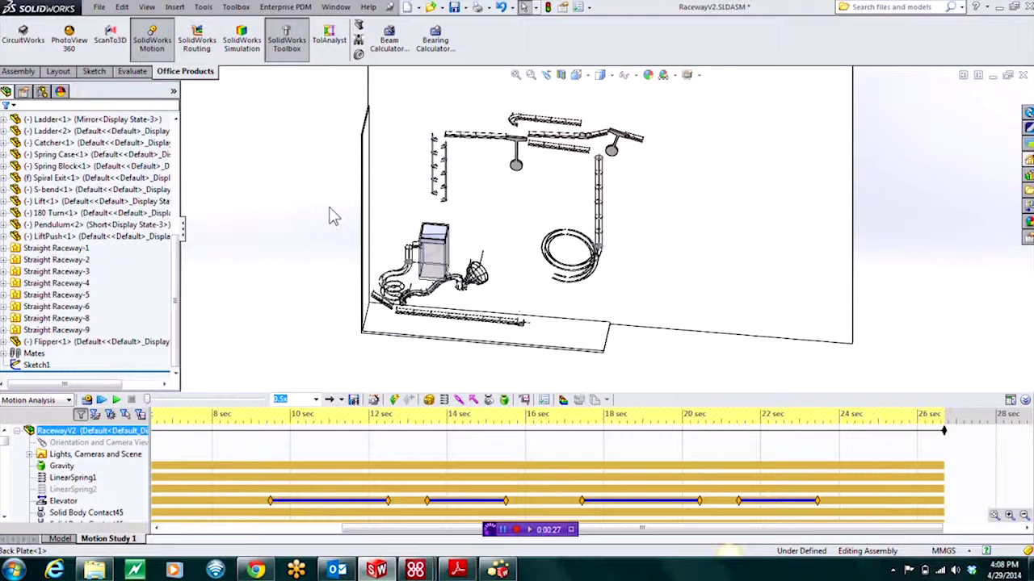
pyautogui.click(273, 489)
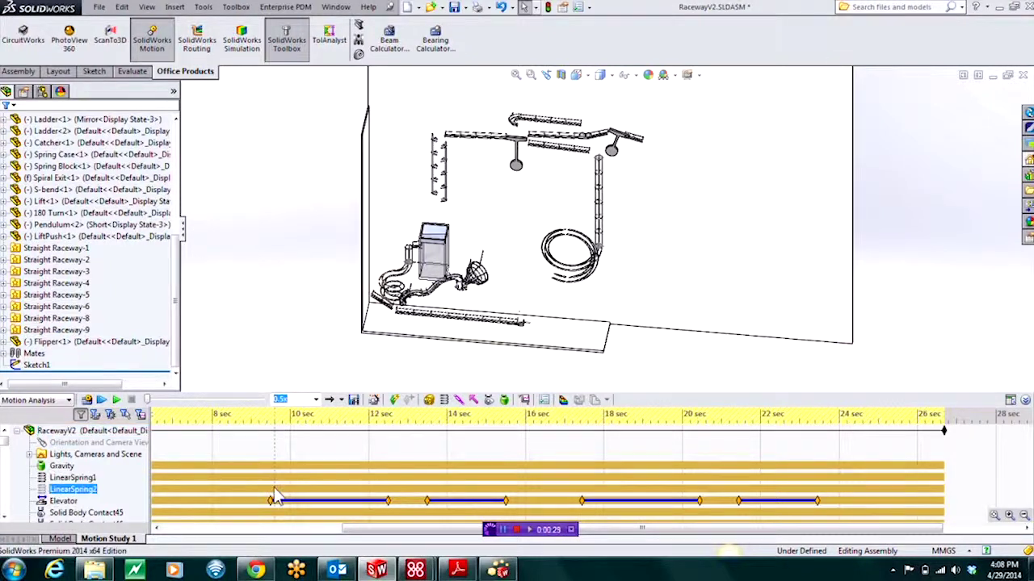
pyautogui.press('Up')
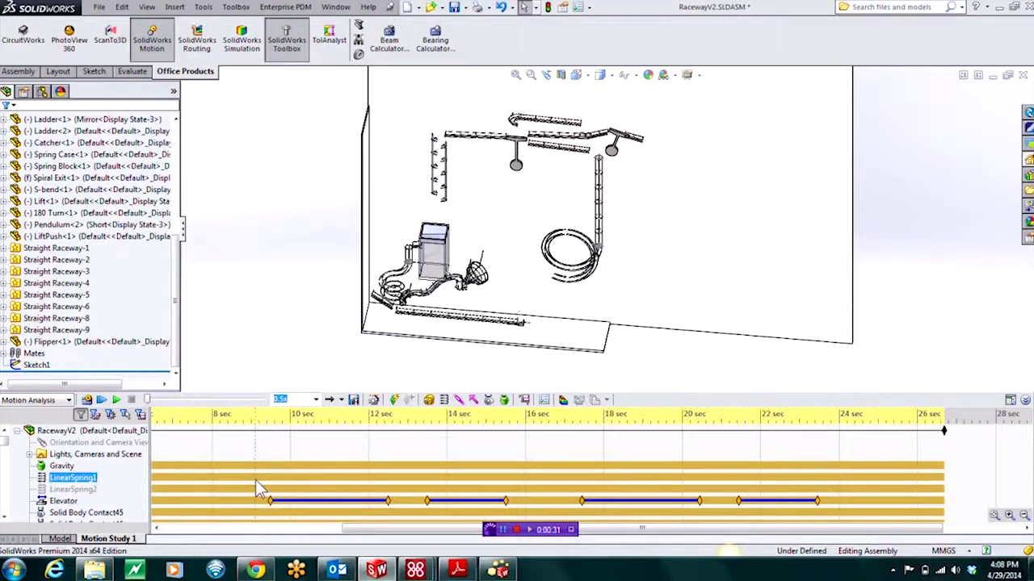
pyautogui.click(370, 432)
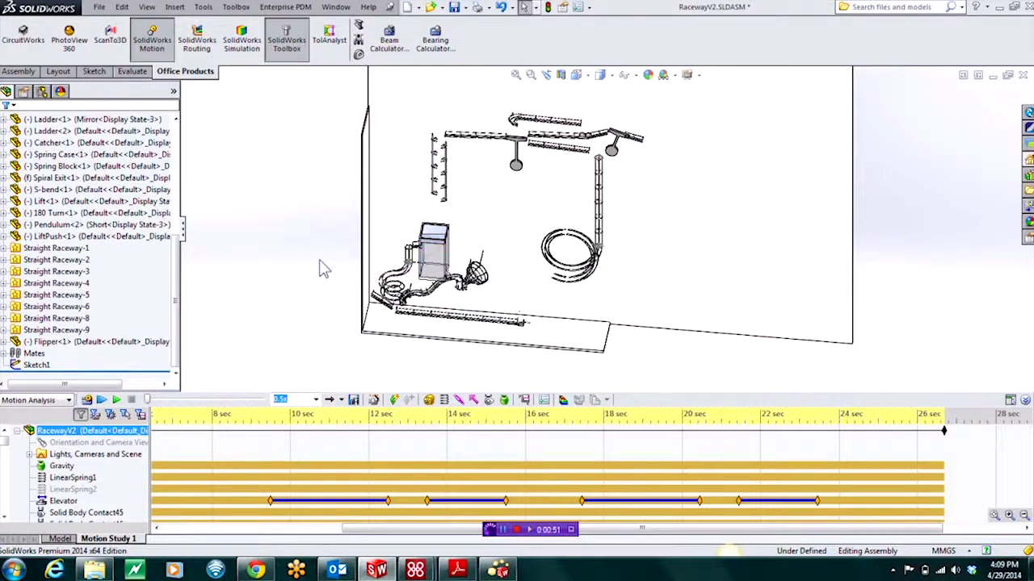
# - Play Motion Study 1 from the start, watching the ball travel through the raceway
pyautogui.click(115, 404)
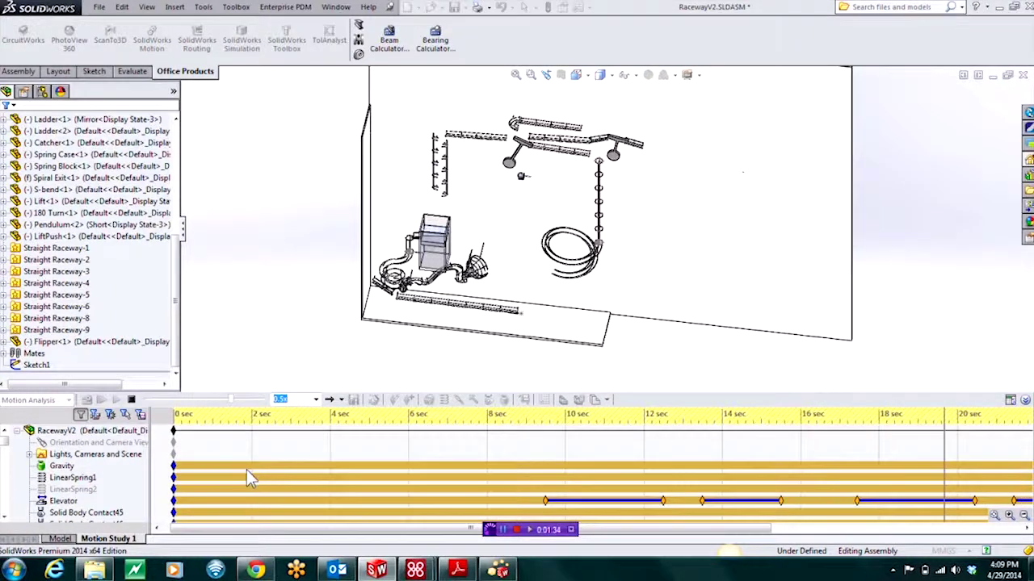
# - Stop playback, enable the SolidWorks Motion add-in, and set the study type to Motion Analysis
pyautogui.click(131, 401)
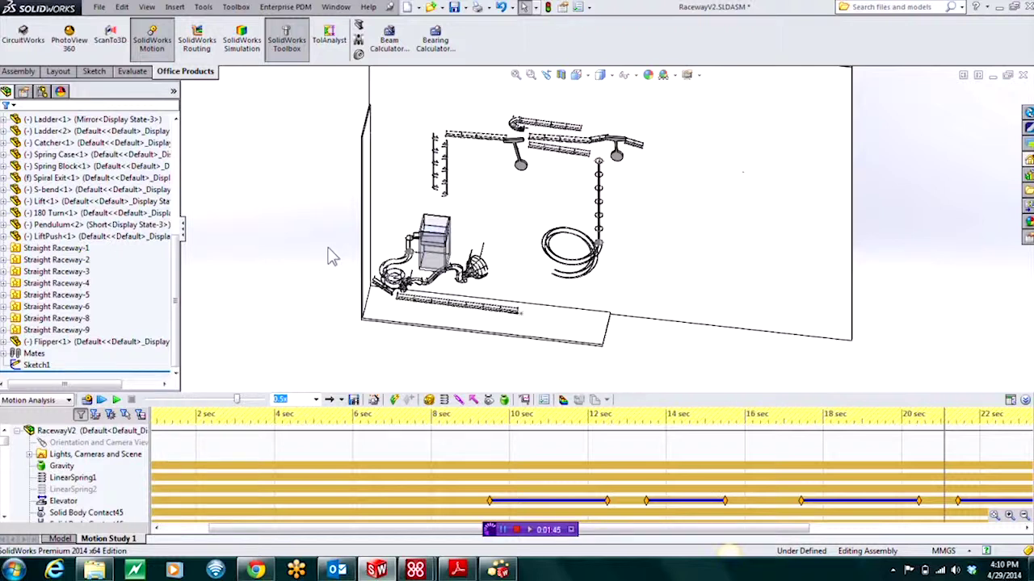
pyautogui.click(161, 51)
pyautogui.click(64, 401)
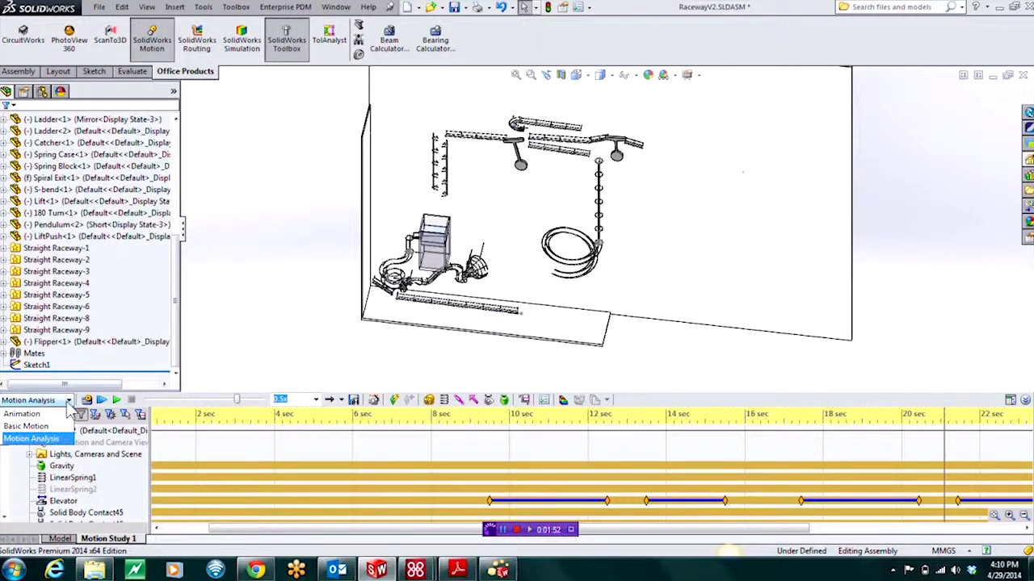
pyautogui.click(32, 439)
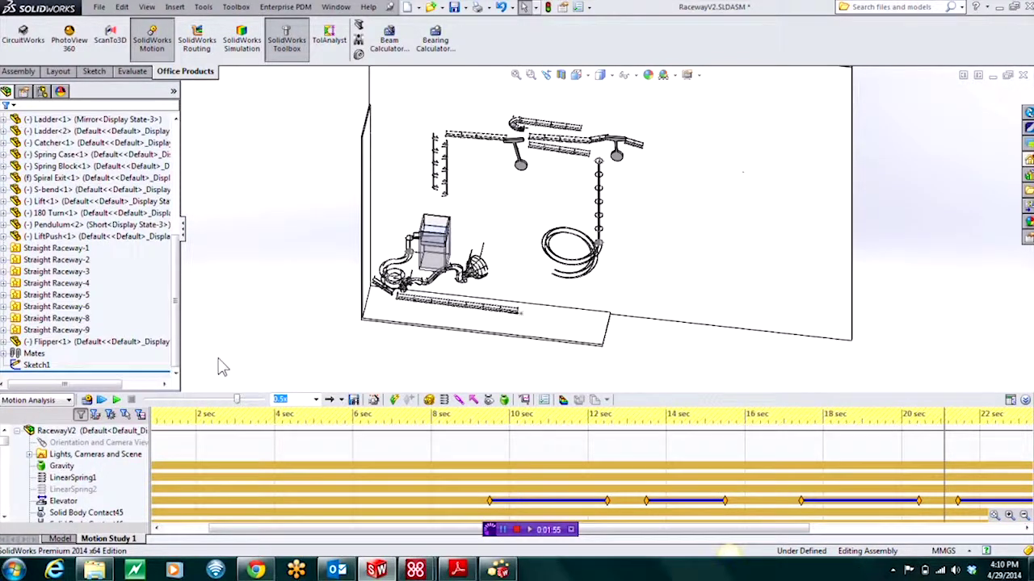
# - Show the event-based task table, from Raise Elevator through Cycle Flipper
pyautogui.click(1009, 401)
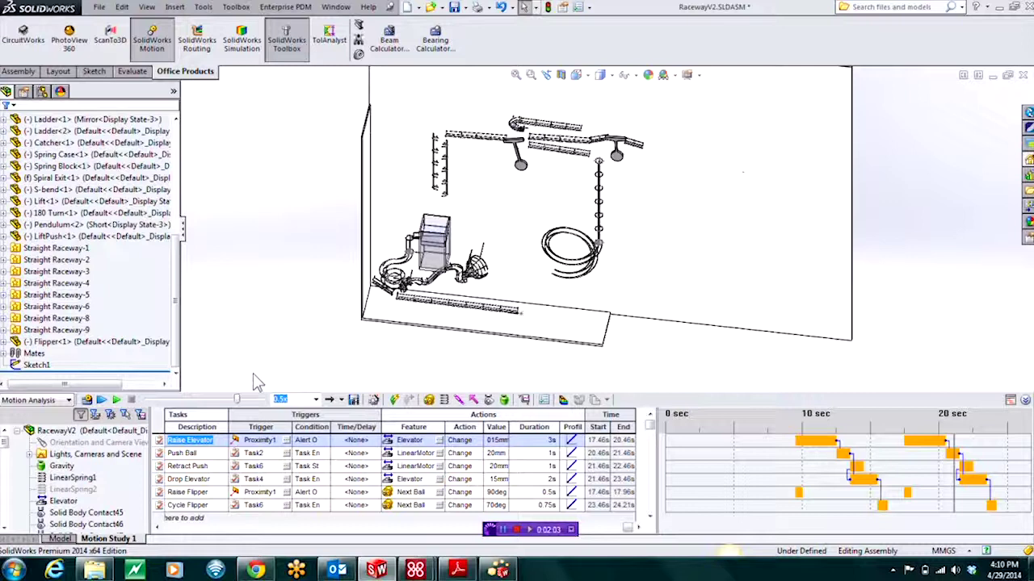
pyautogui.click(92, 443)
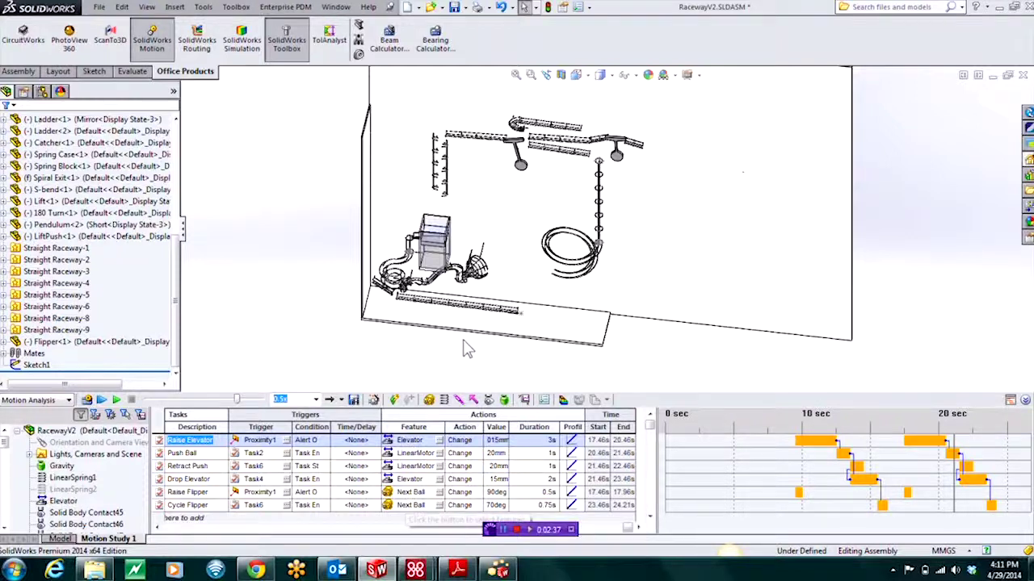
# - Rewind the motion study to 0 sec and zoom in on the lower straight raceway's end
pyautogui.scroll(-5, 484, 315)
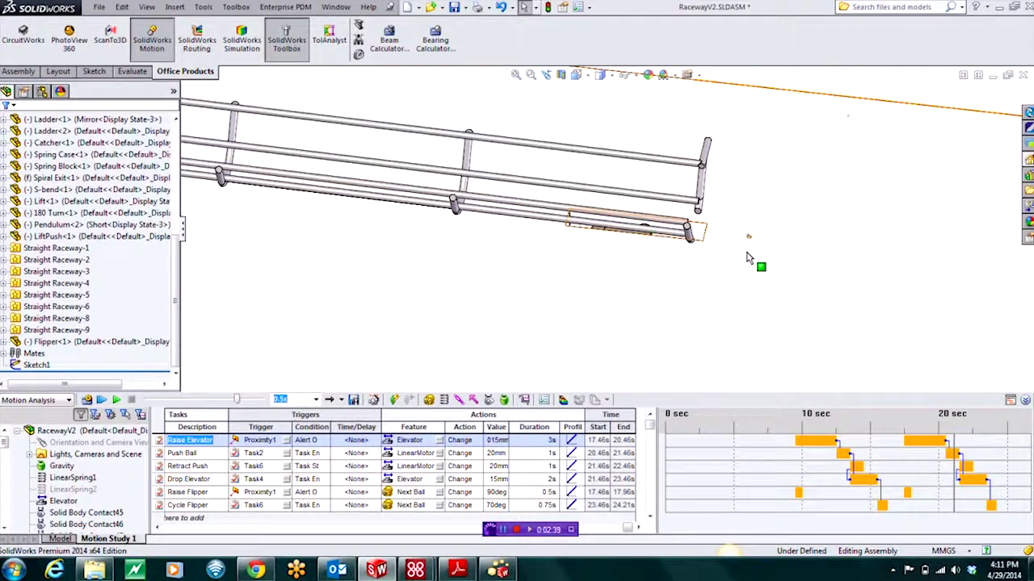
pyautogui.moveTo(751, 257); pyautogui.dragTo(747, 315, button='middle')
pyautogui.click(572, 275)
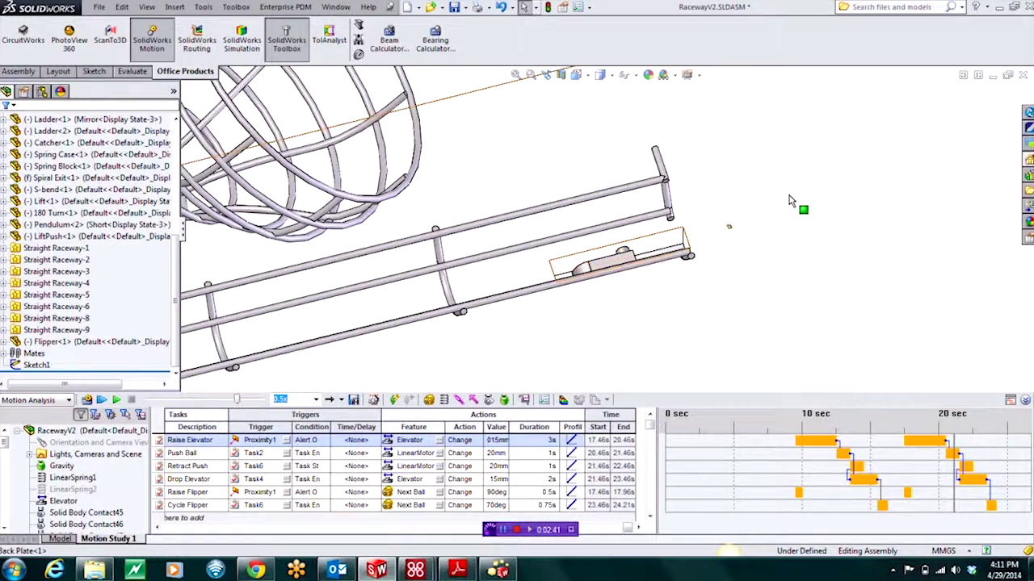
pyautogui.scroll(5, 683, 282)
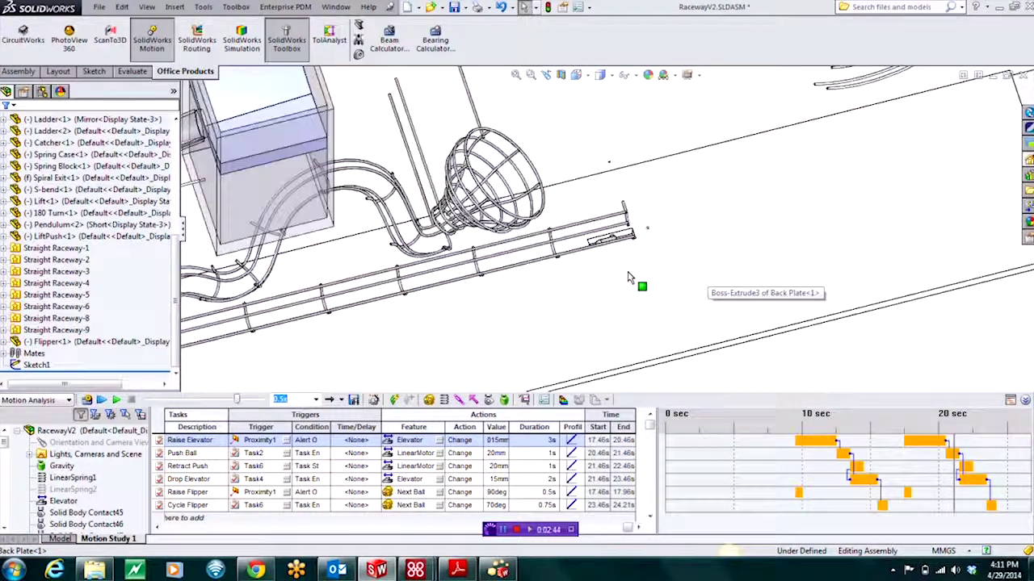
pyautogui.moveTo(630, 282); pyautogui.dragTo(639, 150, button='middle')
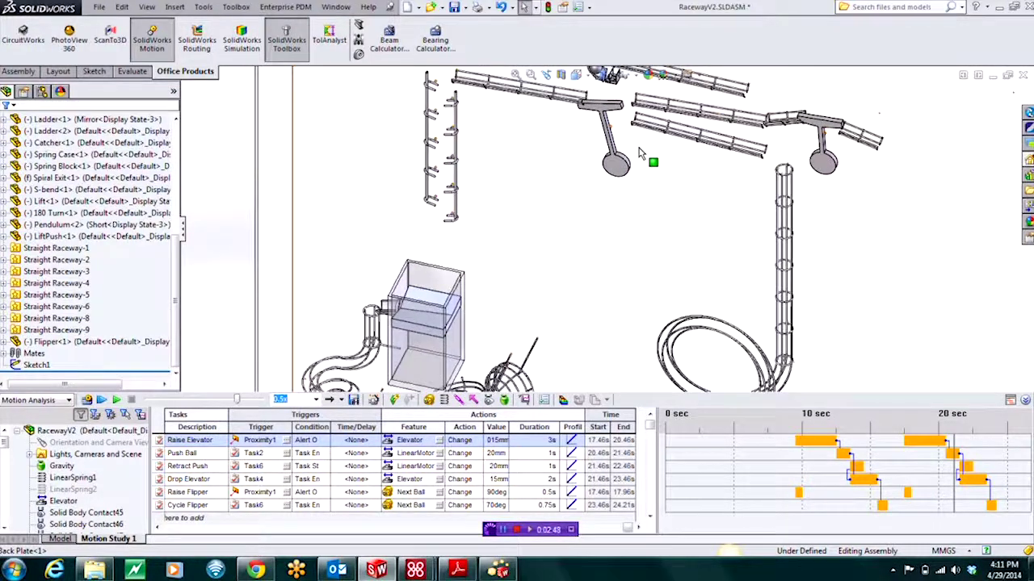
pyautogui.scroll(3, 613, 243)
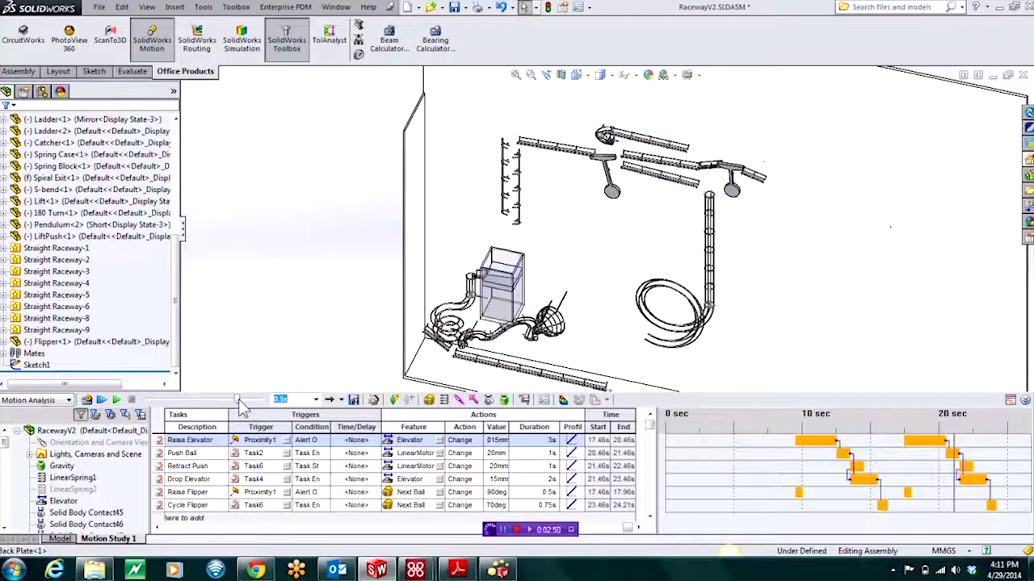
pyautogui.moveTo(238, 401); pyautogui.dragTo(146, 408)
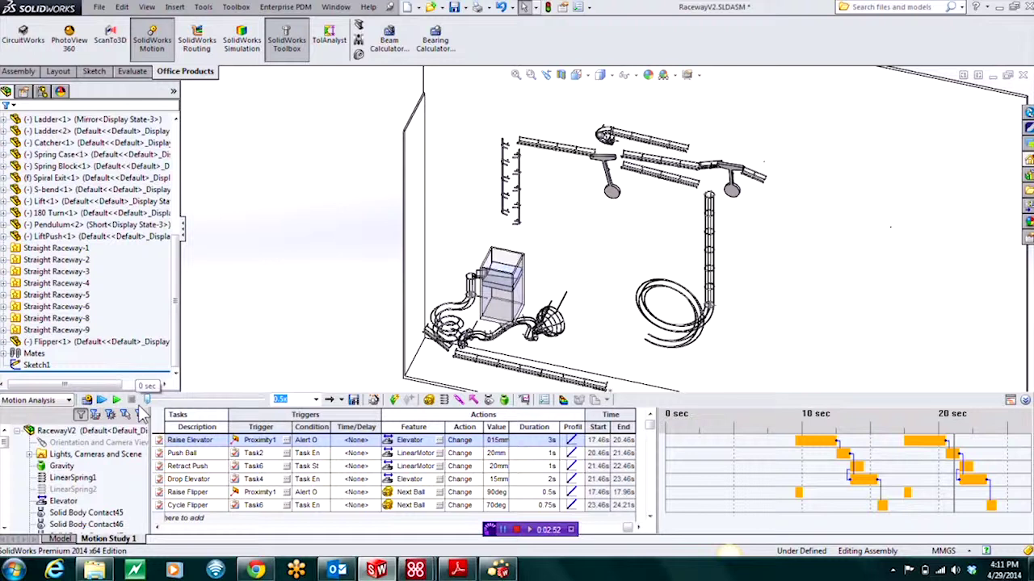
pyautogui.scroll(-5, 614, 317)
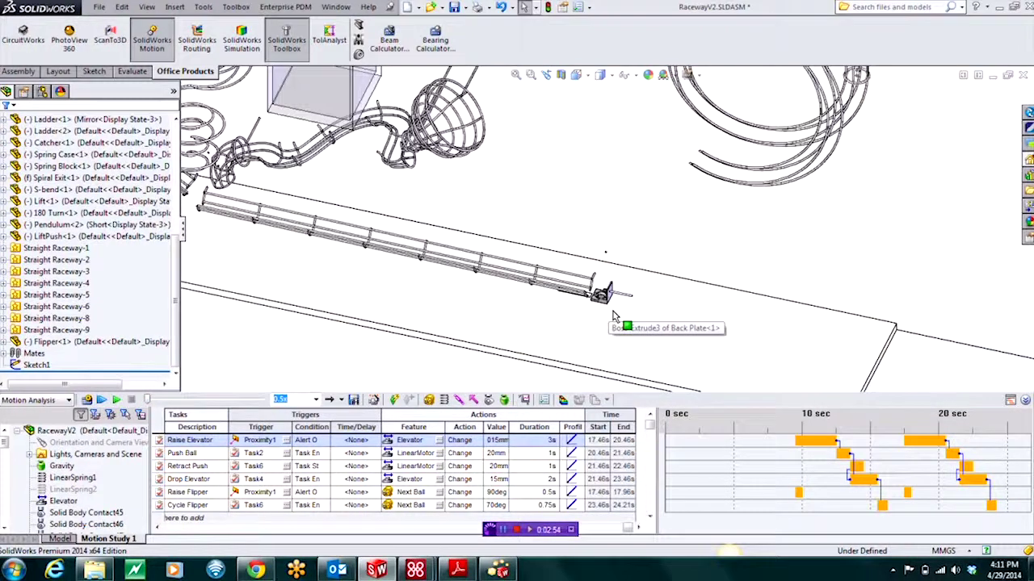
pyautogui.moveTo(177, 295); pyautogui.dragTo(182, 129)
# - Edit the Proximity1 sensor and inspect its Lift face and tracked Marble-2 and Marble-3 within 1.000mm
pyautogui.click(36, 132)
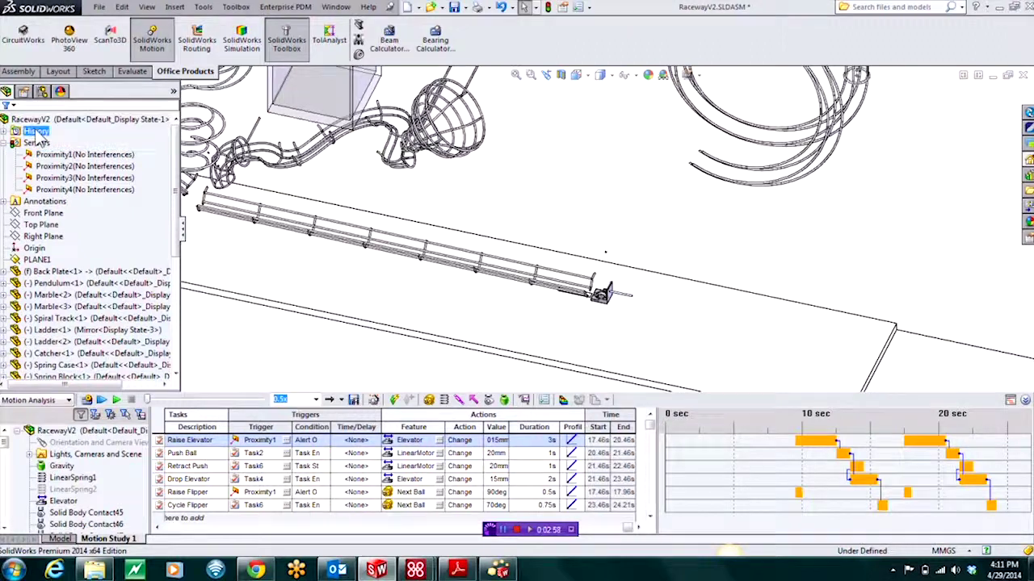
pyautogui.click(56, 155)
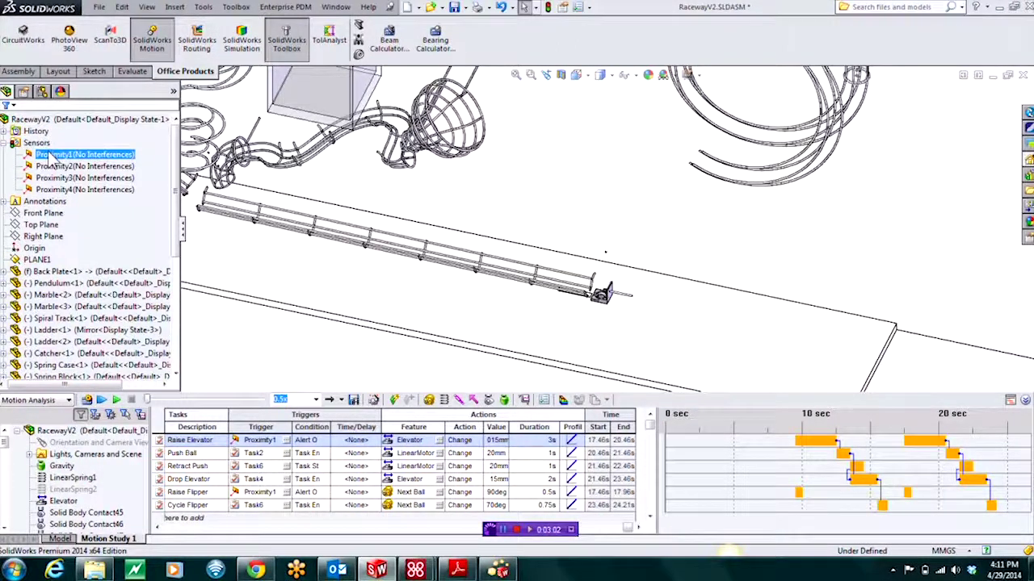
pyautogui.rightClick(48, 159)
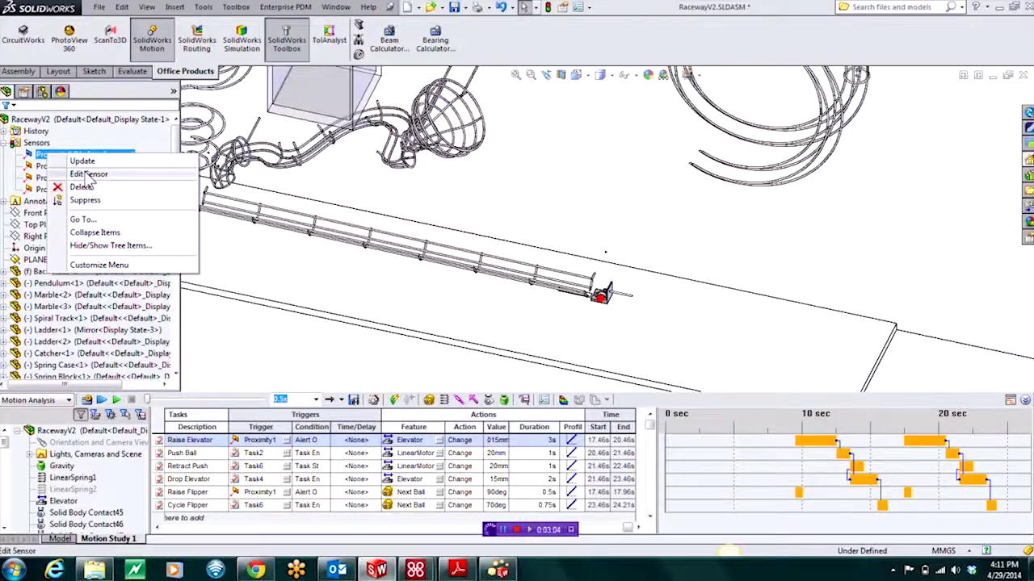
pyautogui.click(84, 173)
pyautogui.scroll(-5, 610, 296)
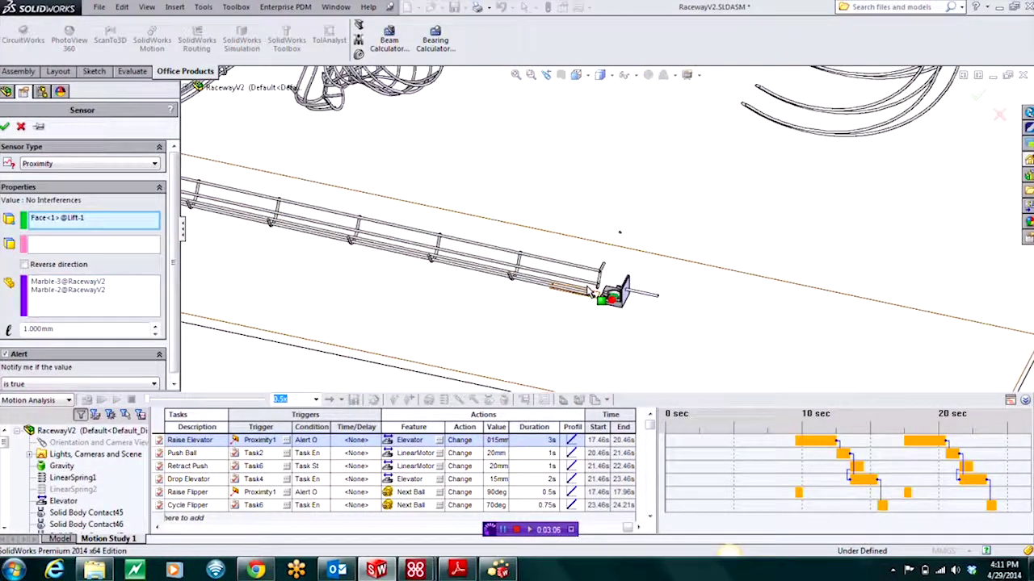
pyautogui.moveTo(678, 307); pyautogui.dragTo(654, 319, button='middle')
pyautogui.scroll(-5, 642, 303)
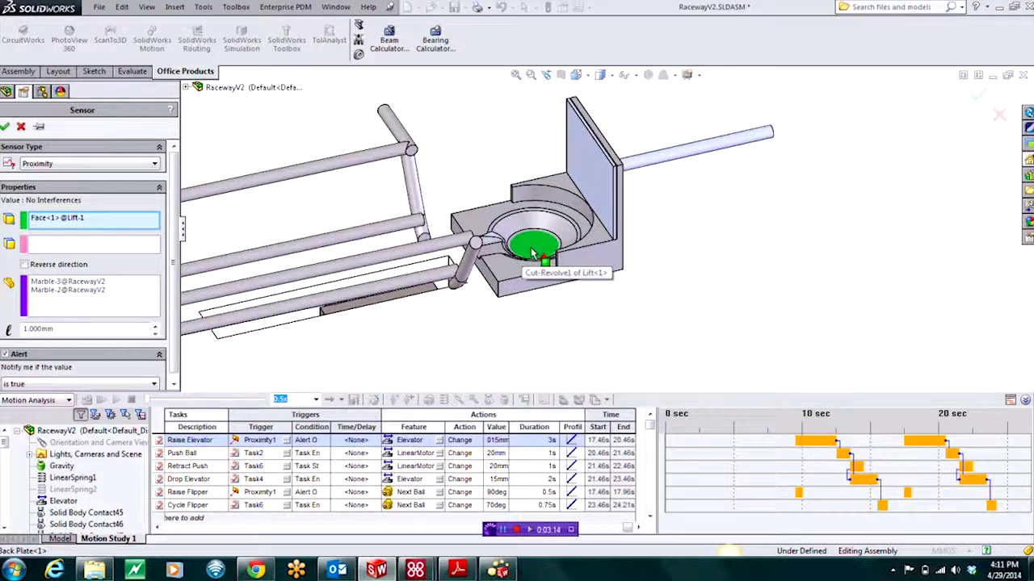
pyautogui.scroll(-5, 555, 260)
pyautogui.scroll(-5, 556, 260)
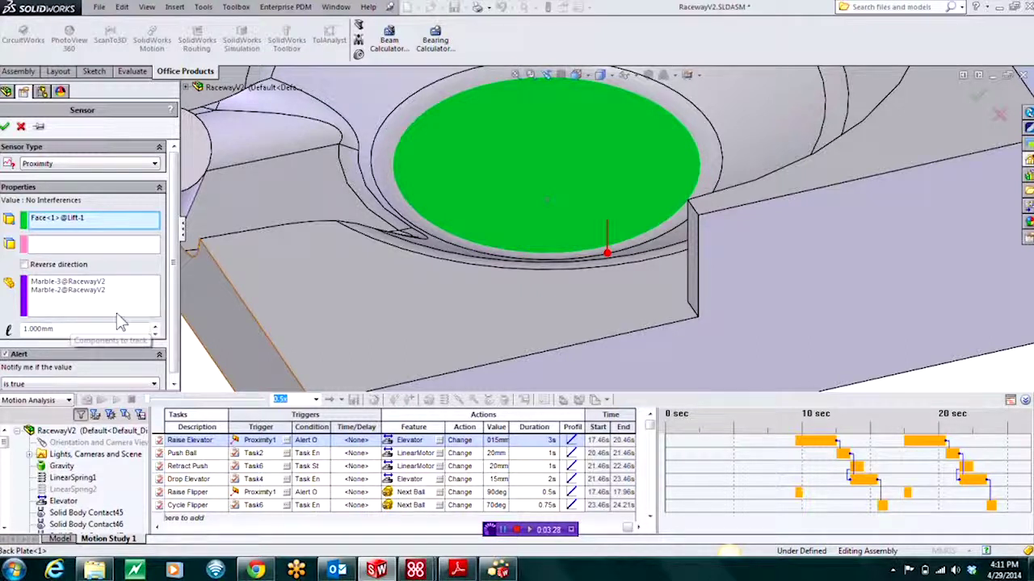
pyautogui.scroll(5, 521, 254)
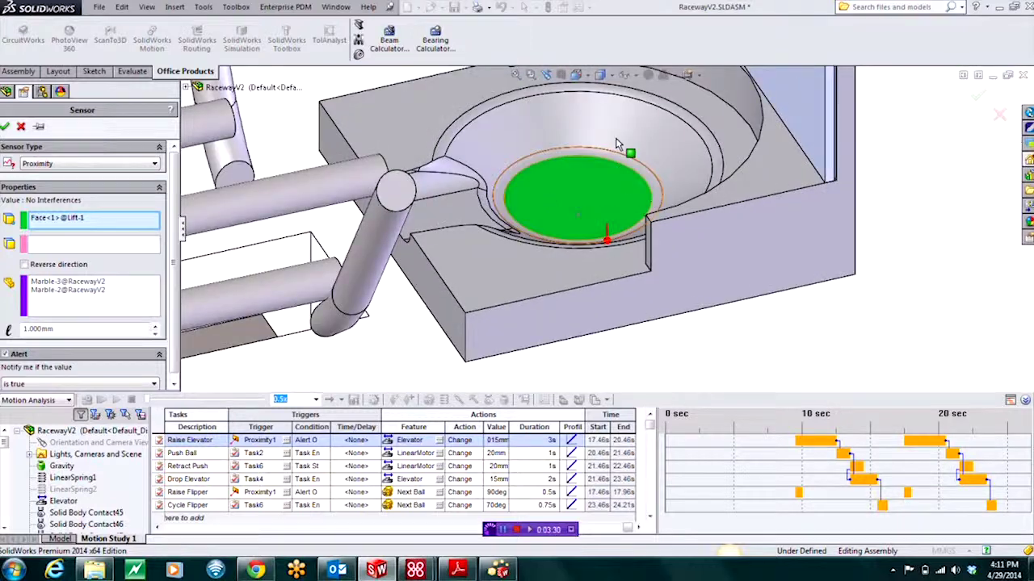
pyautogui.scroll(8, 563, 188)
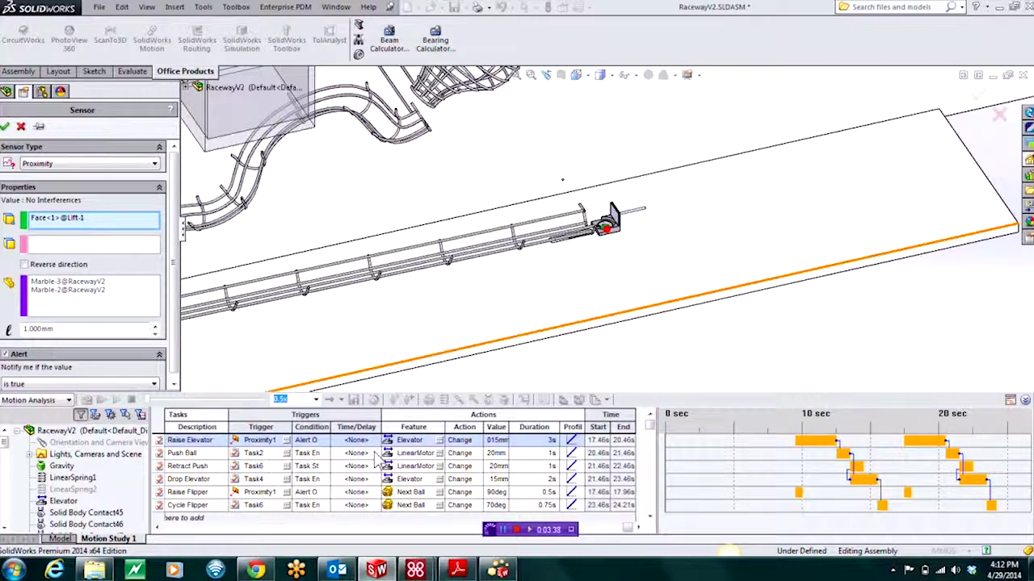
# - Cancel the sensor edit, then confirm the Elevator motor as a Servo Motor driven by Displacement
pyautogui.click(21, 129)
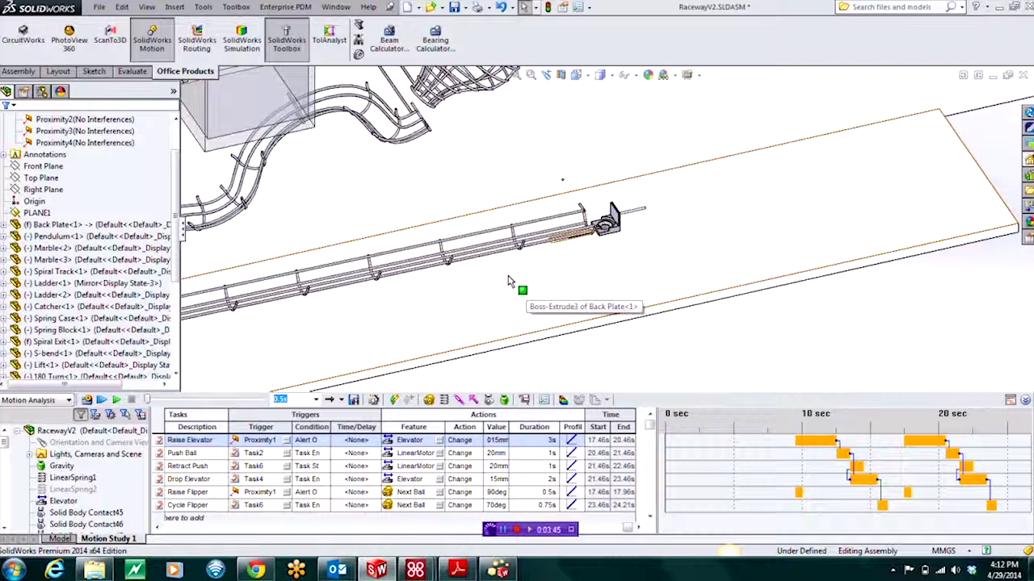
pyautogui.rightClick(64, 502)
pyautogui.click(109, 409)
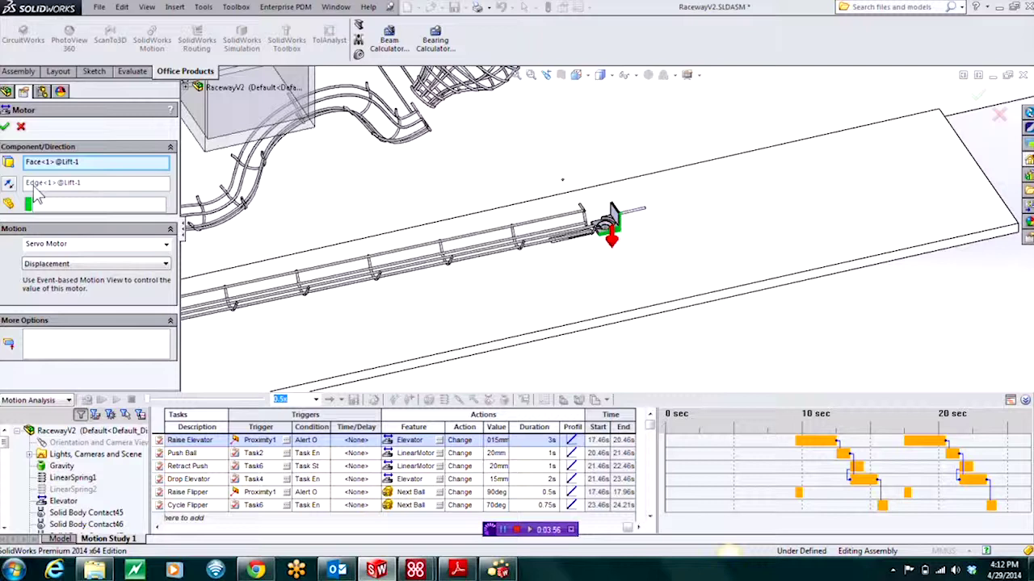
pyautogui.click(166, 245)
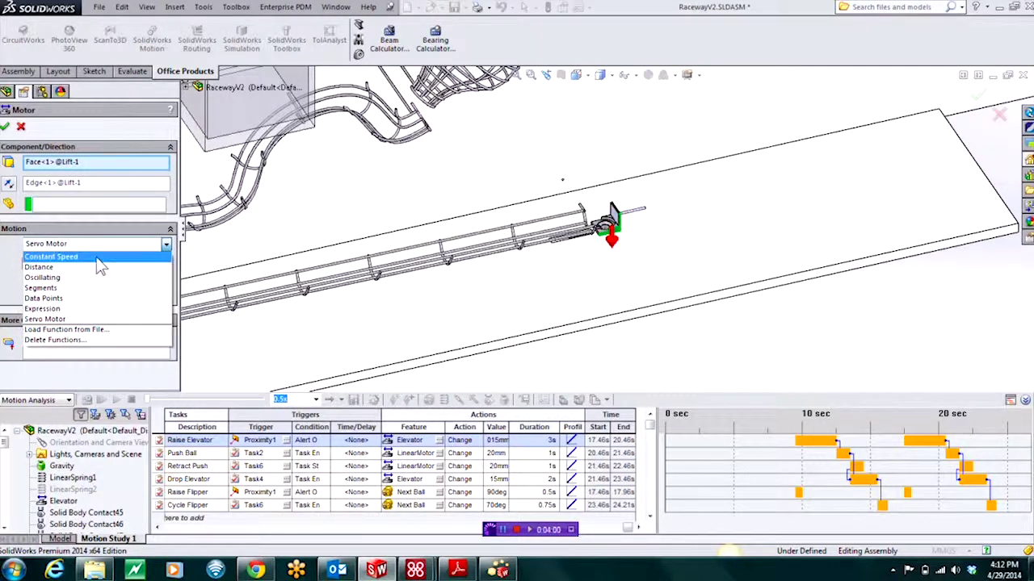
pyautogui.click(82, 319)
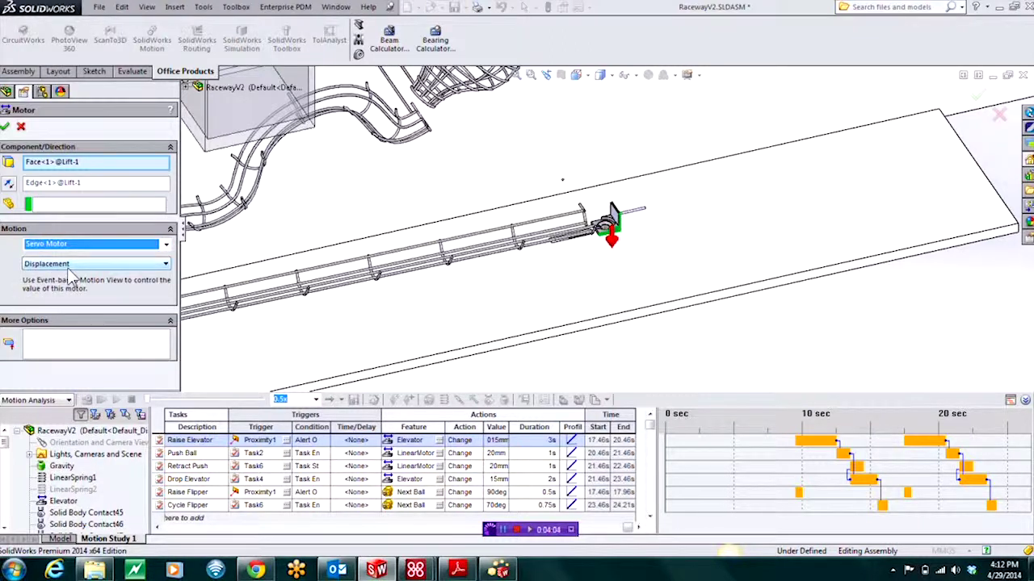
pyautogui.click(497, 454)
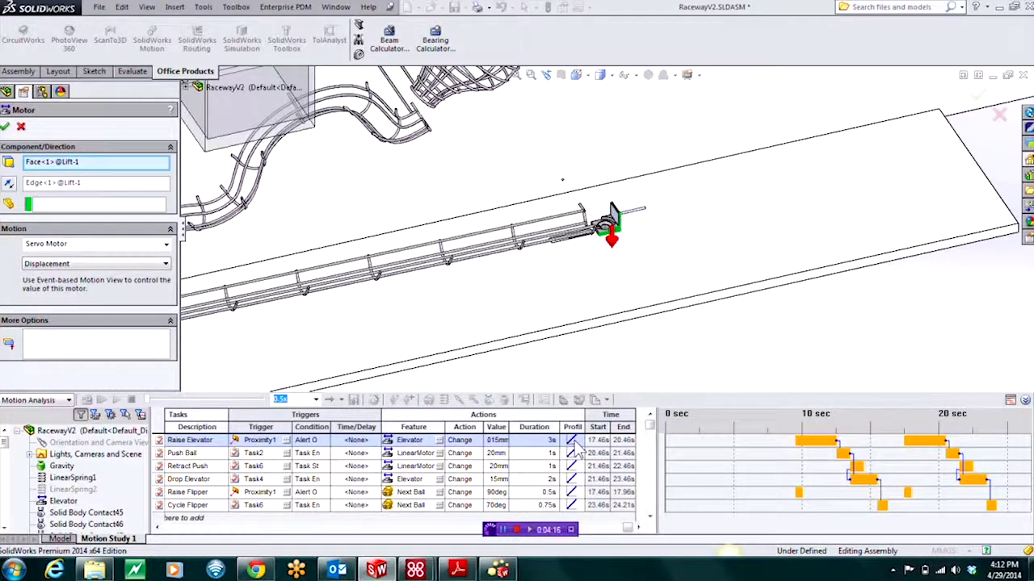
pyautogui.click(5, 126)
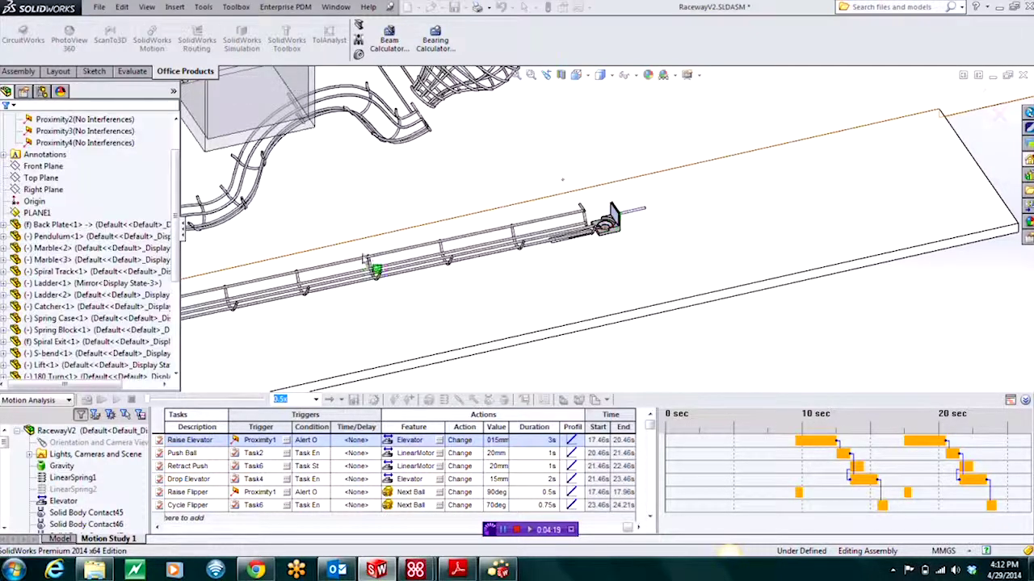
pyautogui.click(577, 441)
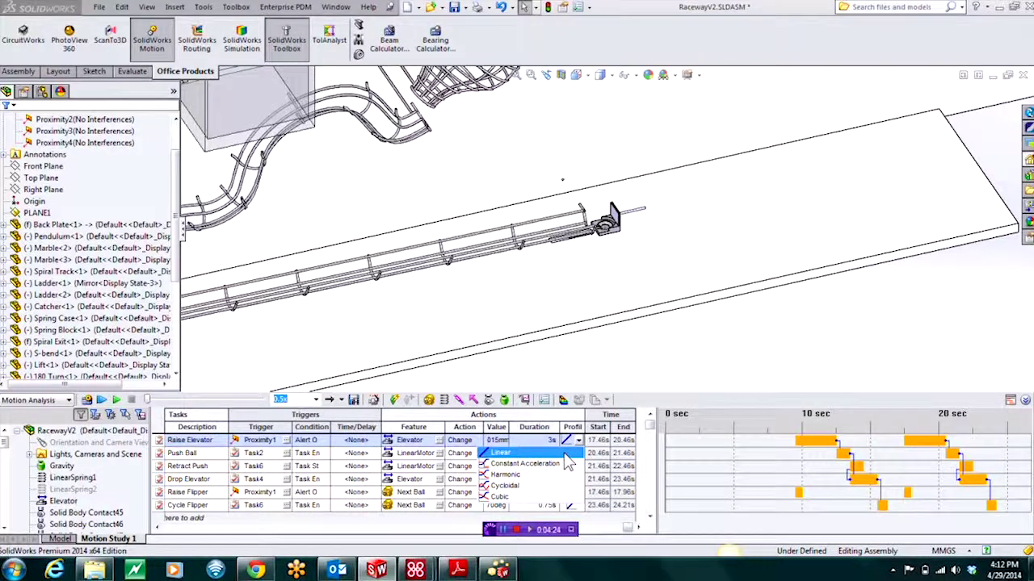
pyautogui.click(568, 463)
pyautogui.scroll(5, 594, 316)
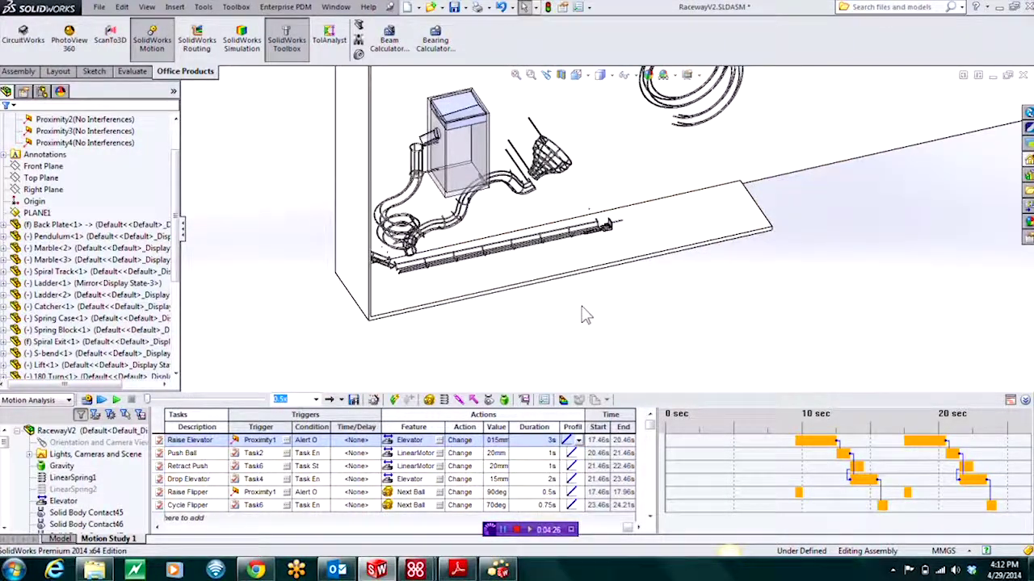
pyautogui.moveTo(586, 315)
pyautogui.mouseDown(button='middle')
pyautogui.moveTo(563, 267)
pyautogui.moveTo(595, 312)
pyautogui.mouseUp(button='middle')
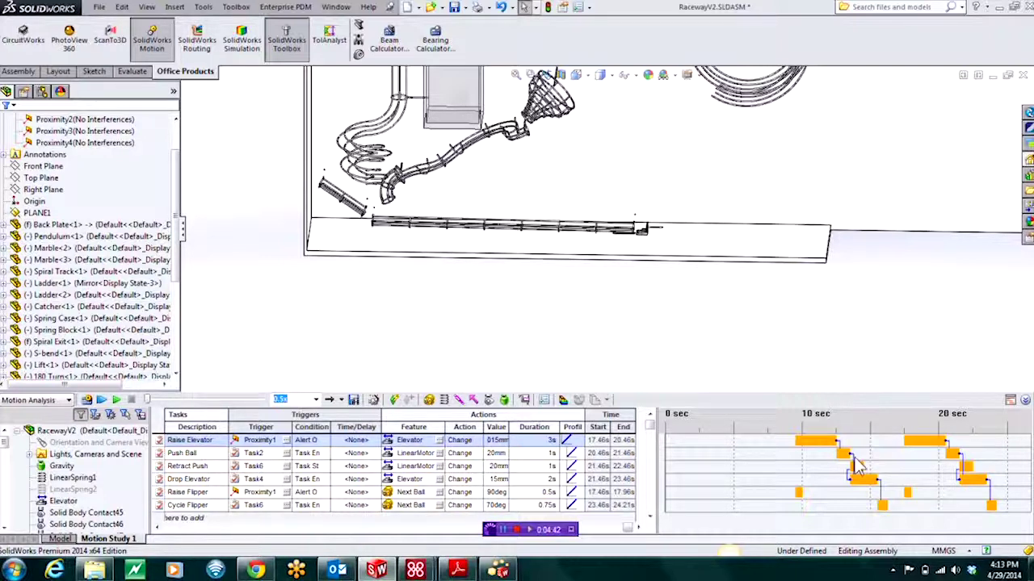
# - Orient the view to show the whole raceway assembly and play the event-based motion study
pyautogui.scroll(-3, 669, 362)
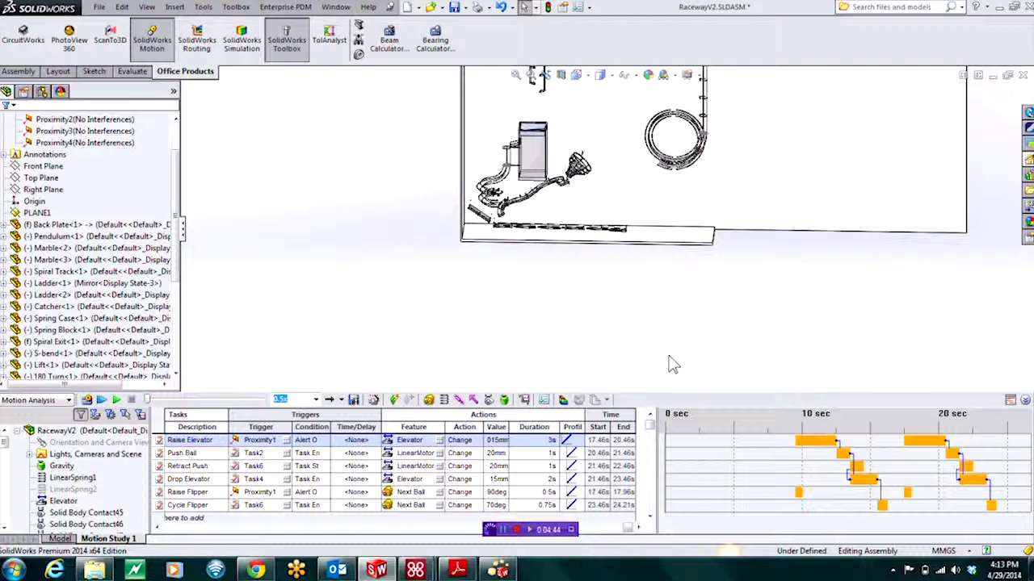
pyautogui.moveTo(669, 363); pyautogui.dragTo(656, 142, button='middle')
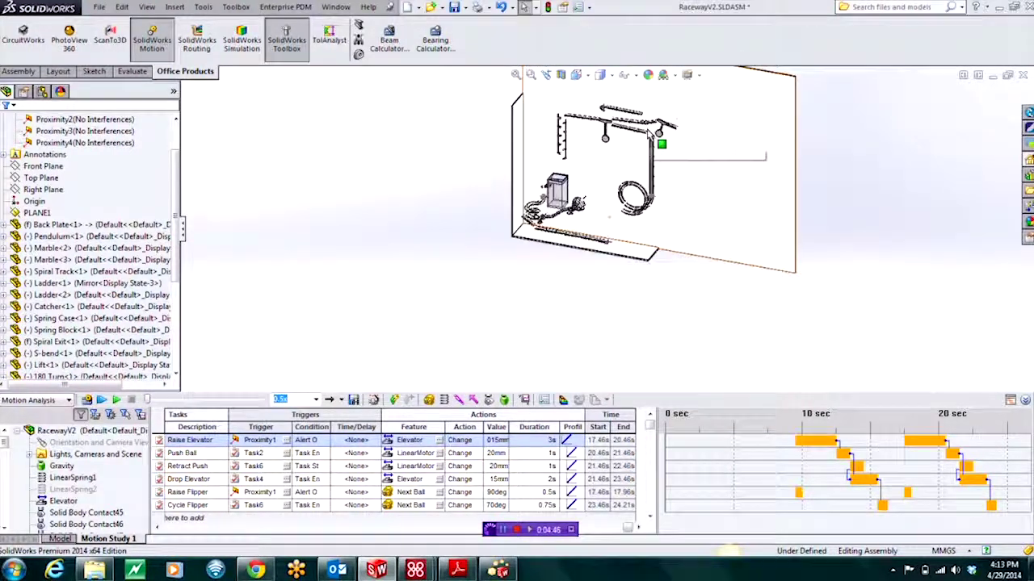
pyautogui.scroll(-5, 630, 156)
pyautogui.scroll(3, 563, 334)
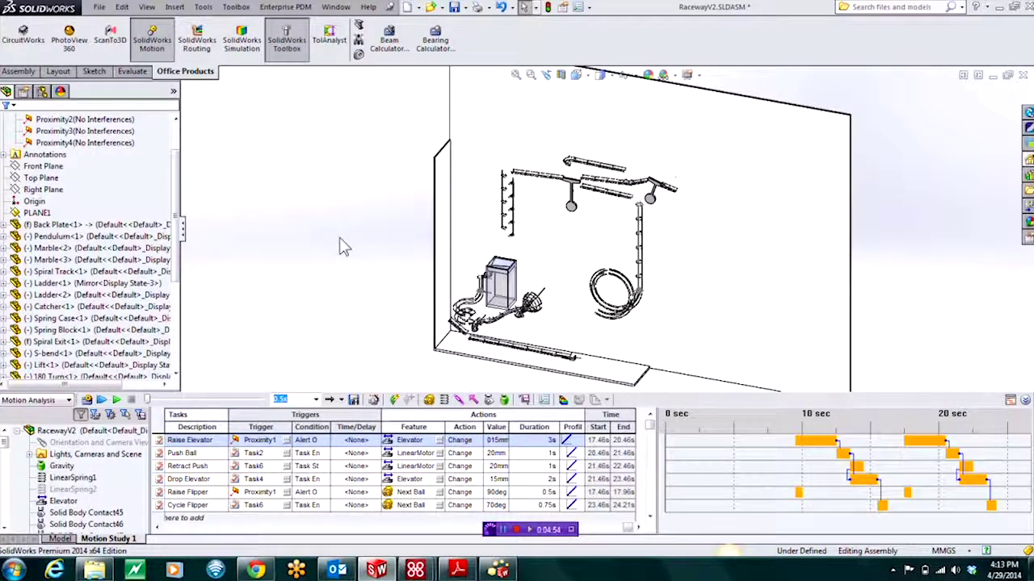
pyautogui.click(96, 330)
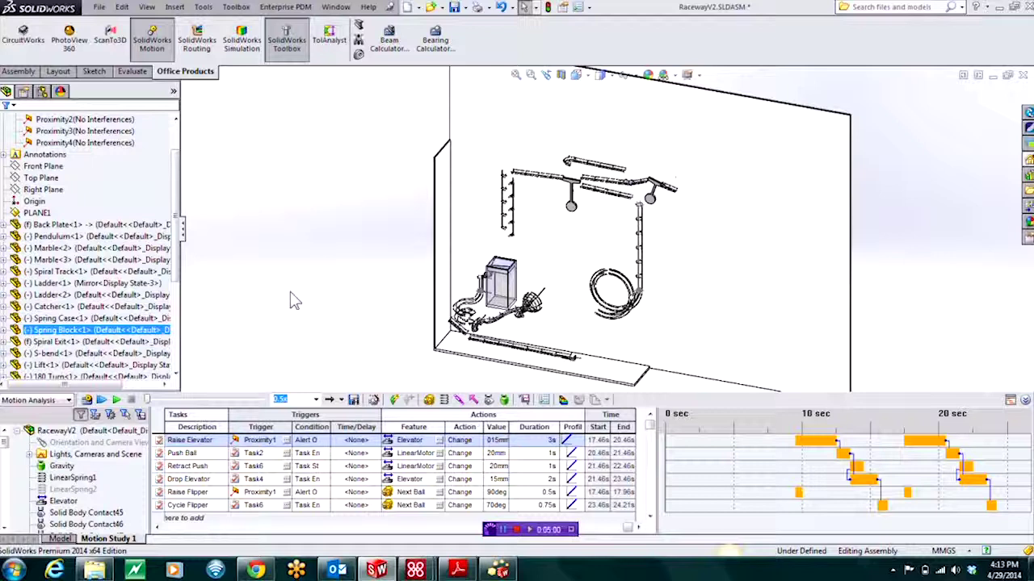
pyautogui.click(116, 400)
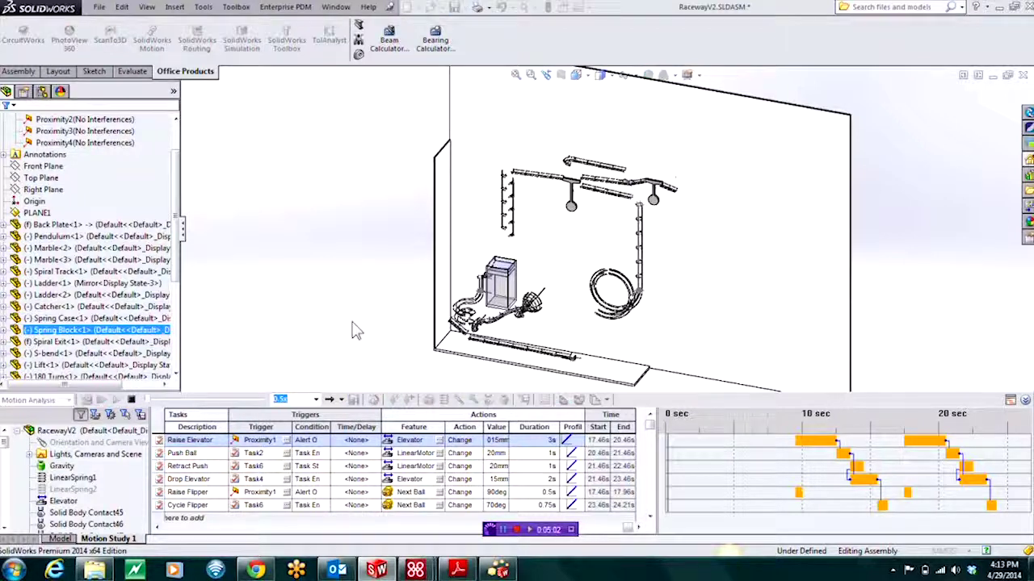